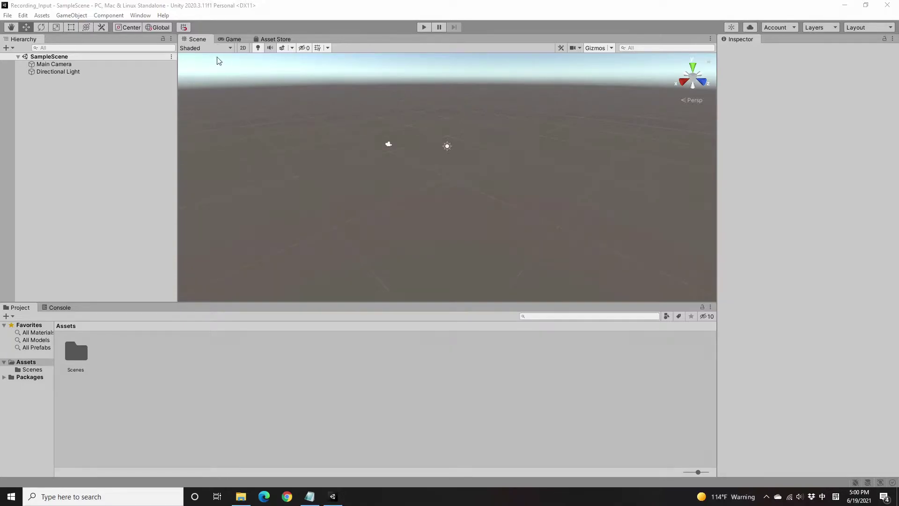
# Open the Package Manager and list the packages from My Assets
pyautogui.click(210, 12)
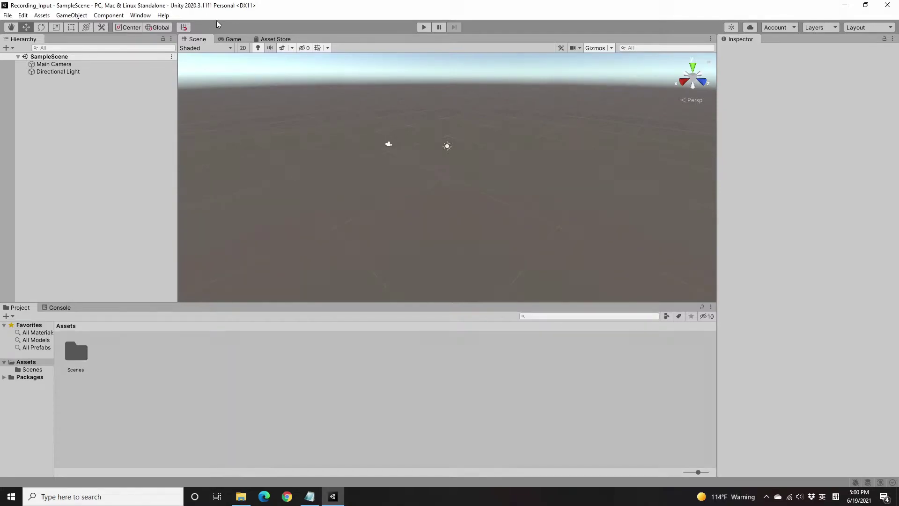
pyautogui.click(139, 16)
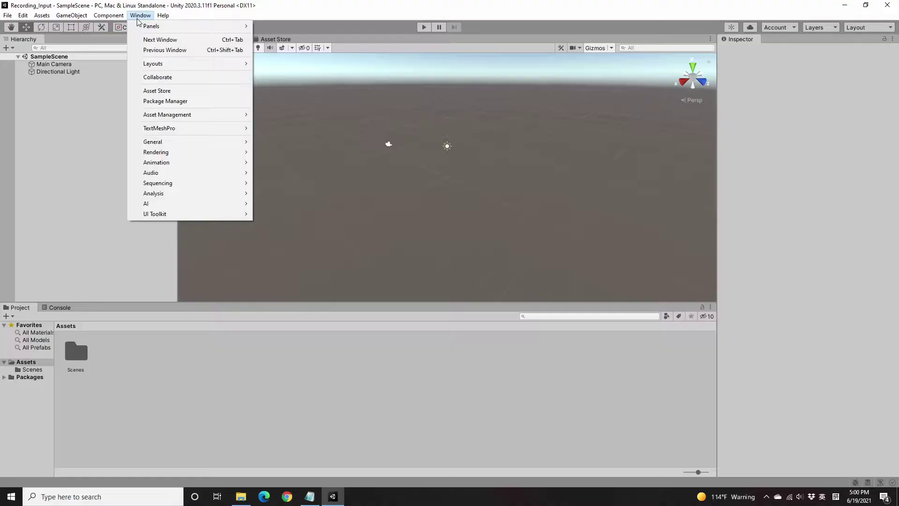
pyautogui.click(169, 101)
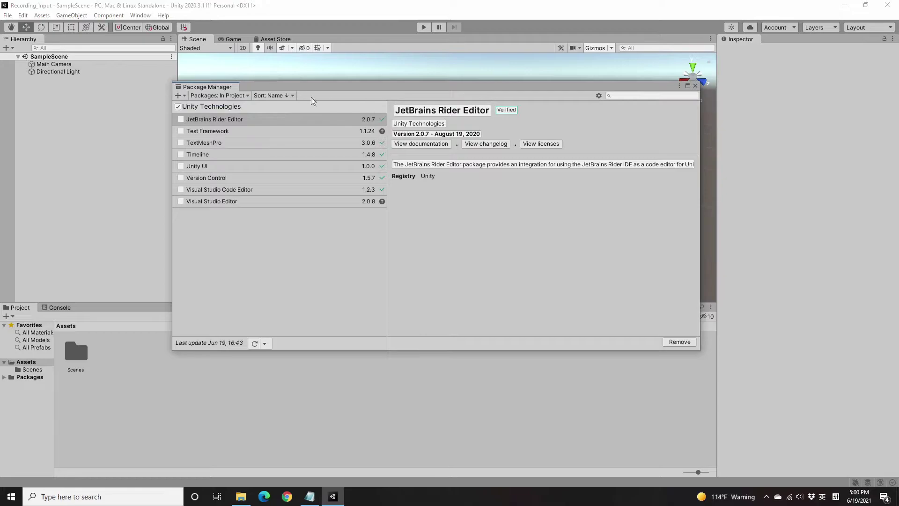
pyautogui.click(246, 96)
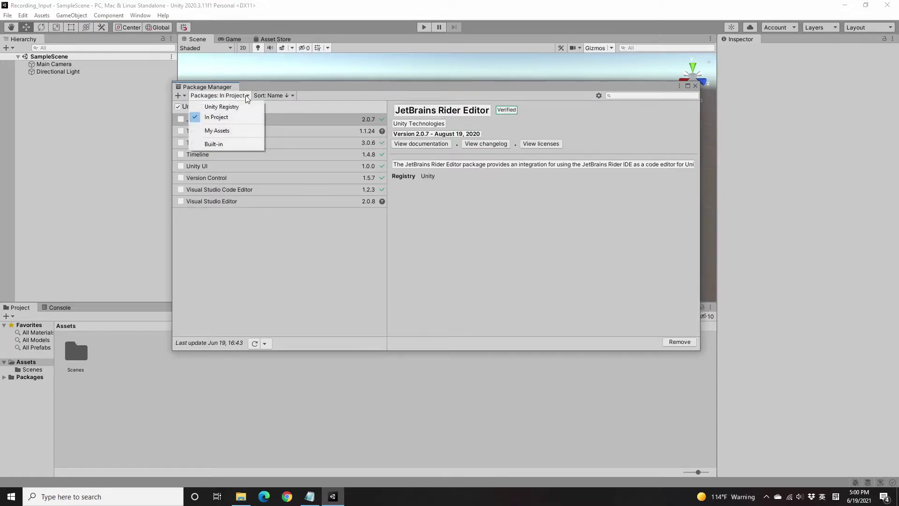
pyautogui.click(225, 131)
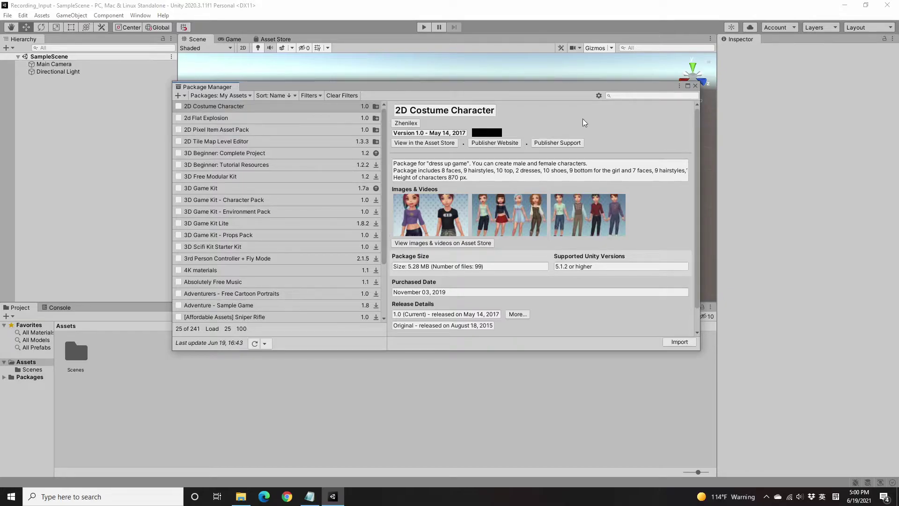
# Search the My Assets packages for "Start", using the English keyboard input
pyautogui.click(626, 95)
pyautogui.write('t')
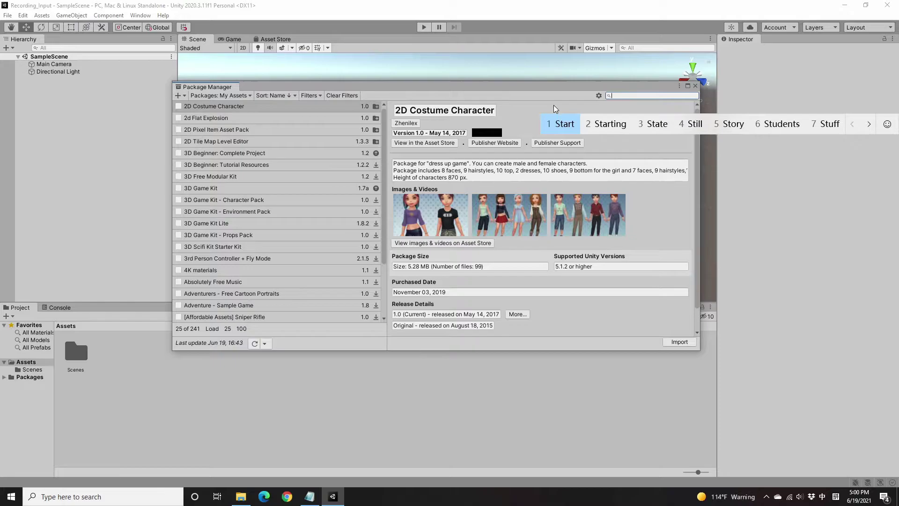
pyautogui.press('super+space')
pyautogui.press('super+space')
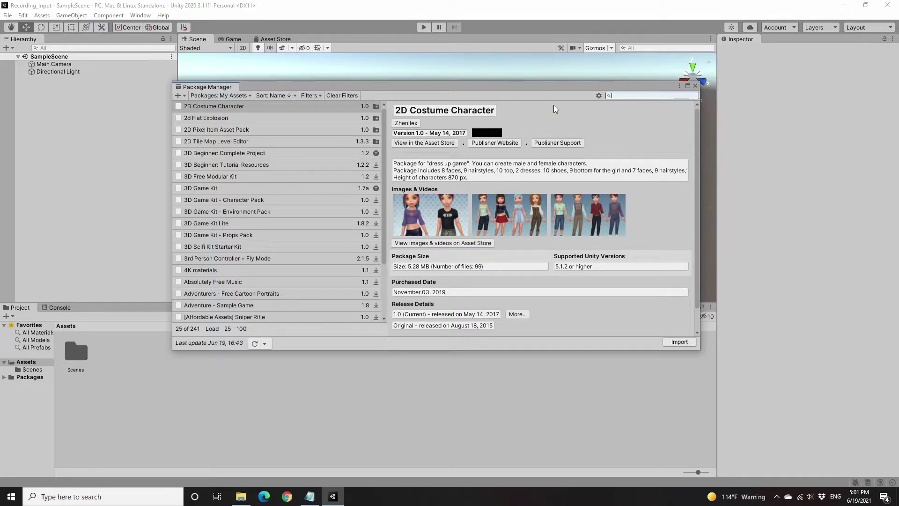
pyautogui.write('S')
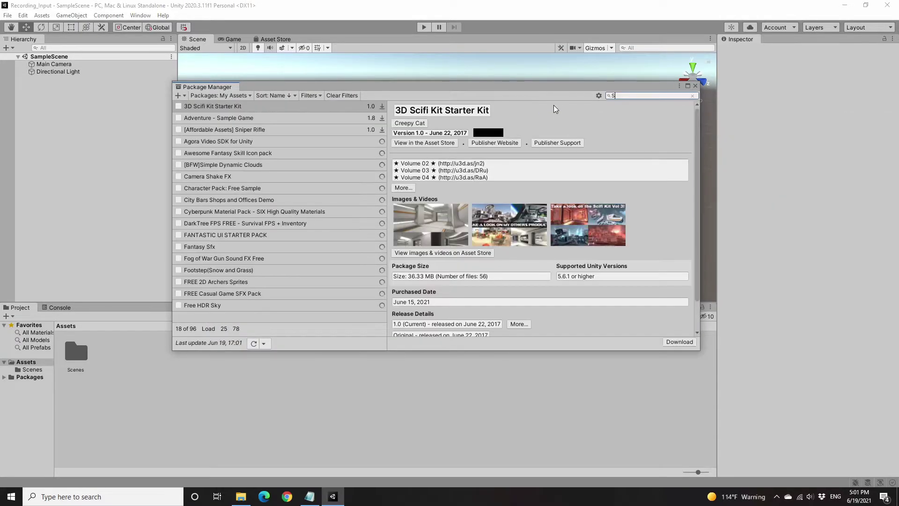
pyautogui.write('t')
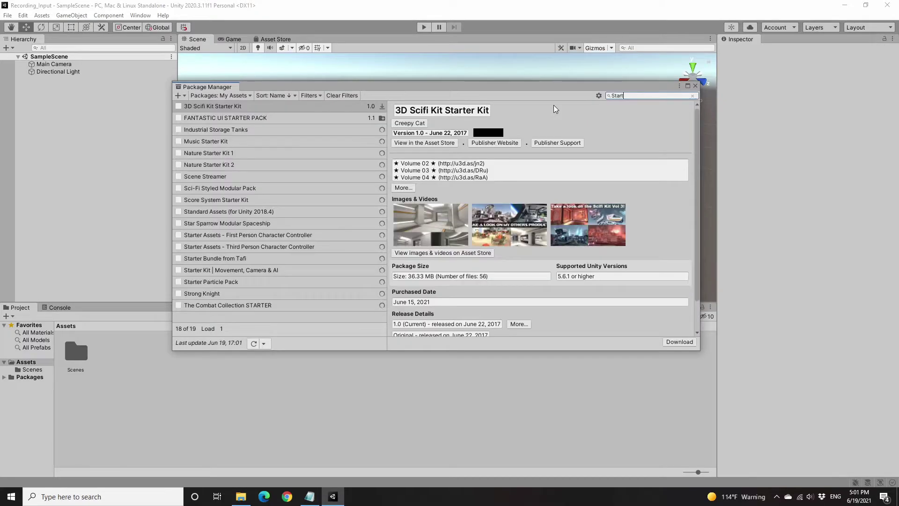
pyautogui.write('art')
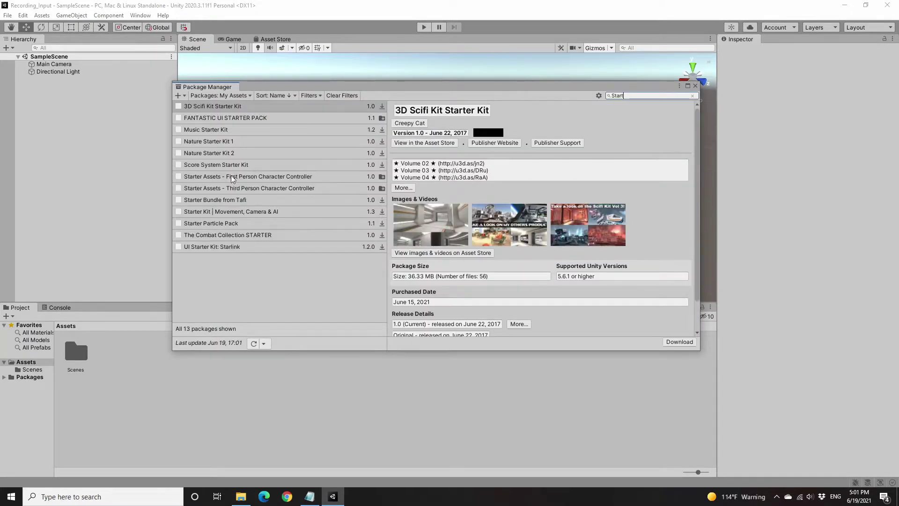
# Import all of Starter Assets - Third Person Character Controller, enable the new input system backends with an editor restart, and close the Package Manager
pyautogui.click(281, 187)
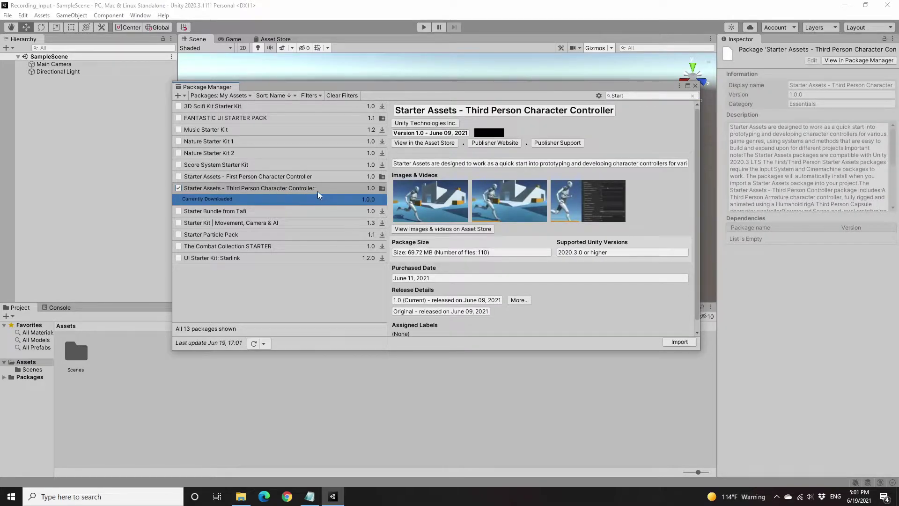
pyautogui.click(689, 342)
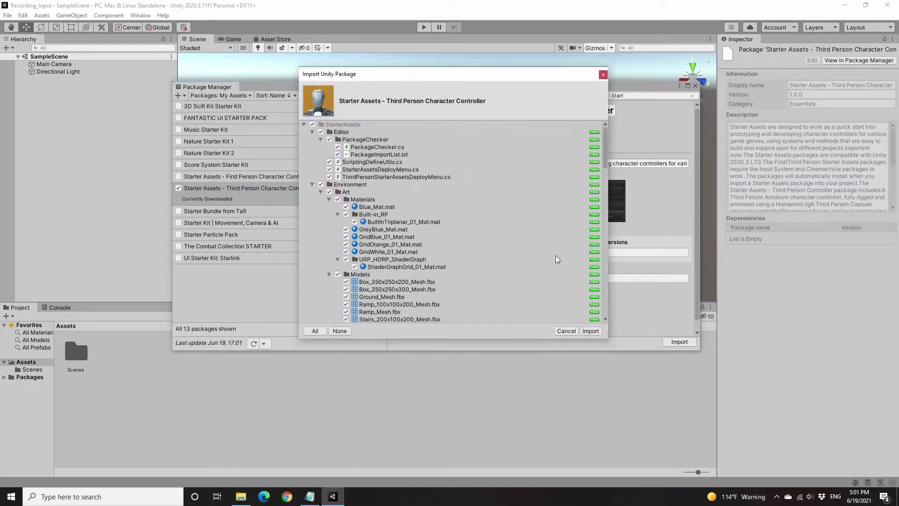
pyautogui.click(590, 332)
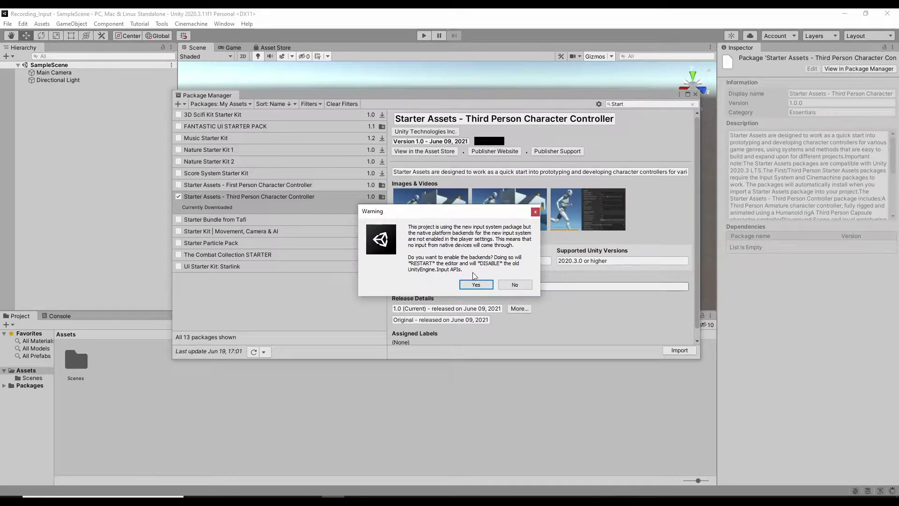
pyautogui.click(476, 285)
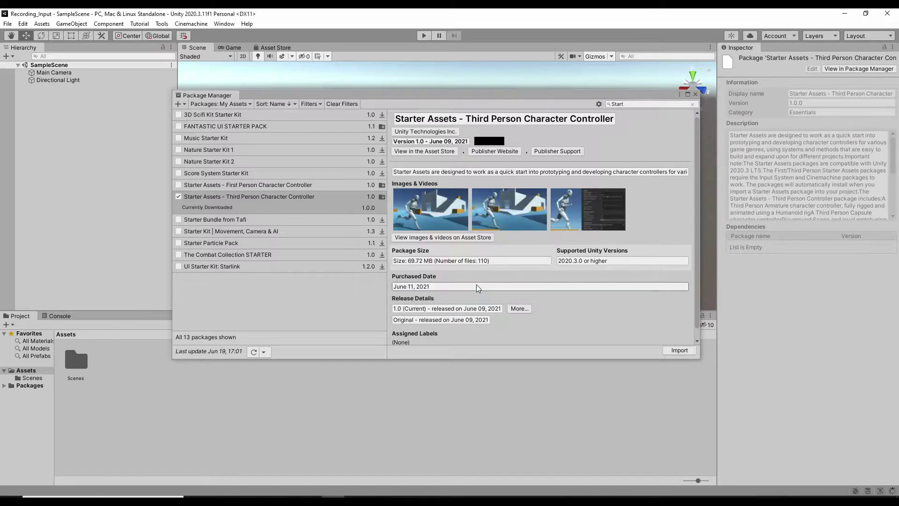
pyautogui.click(696, 94)
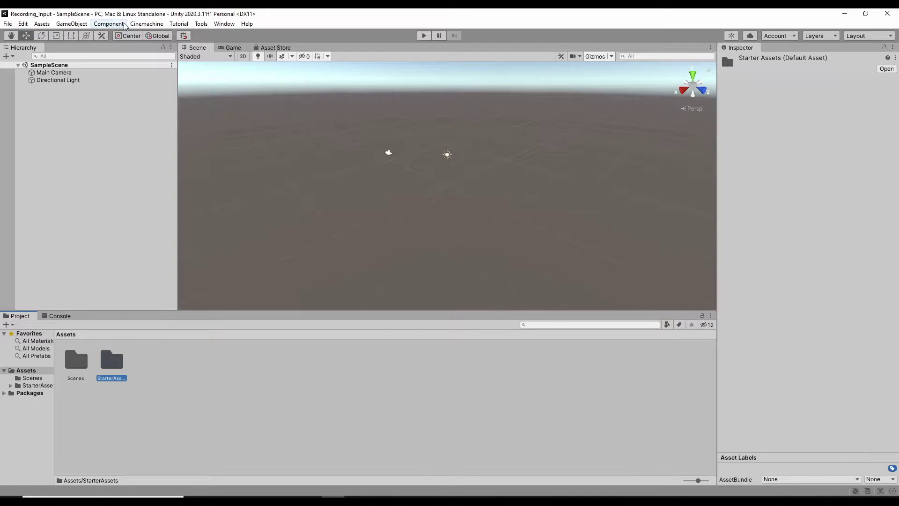
pyautogui.click(183, 26)
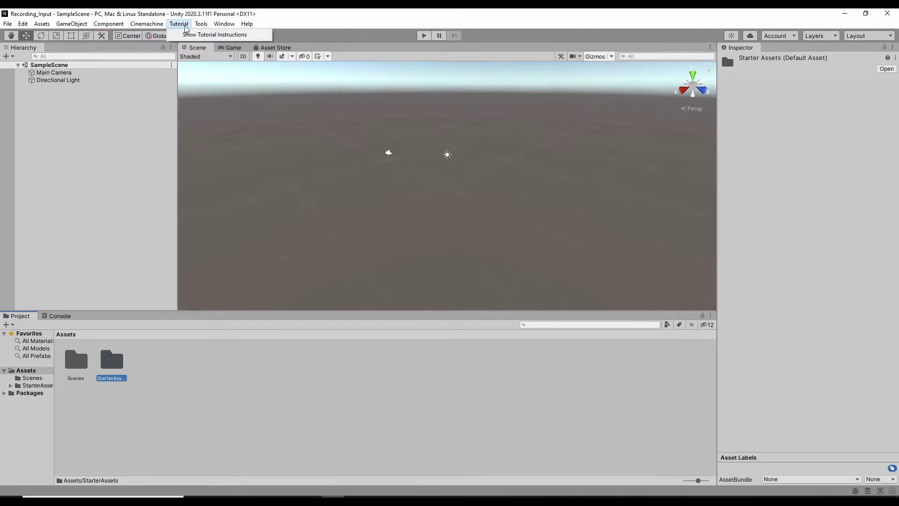
pyautogui.click(202, 24)
pyautogui.moveTo(156, 26)
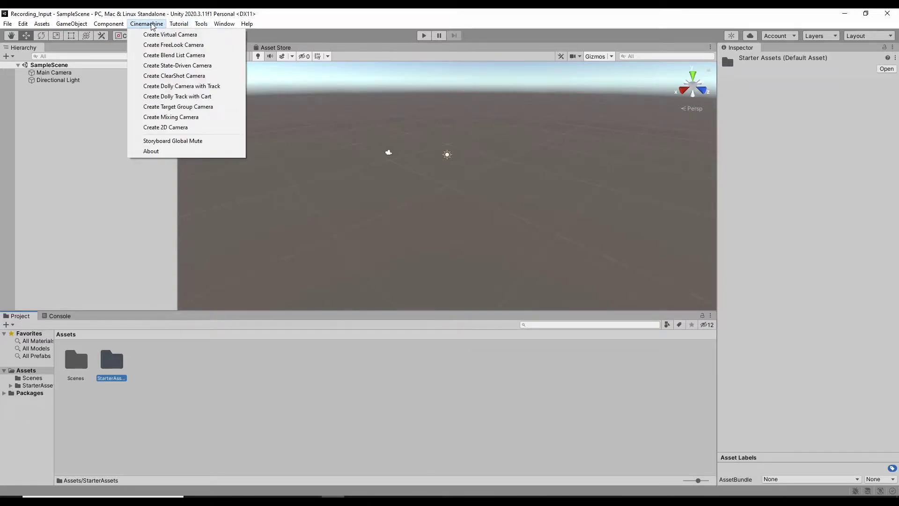
pyautogui.click(109, 24)
pyautogui.click(8, 23)
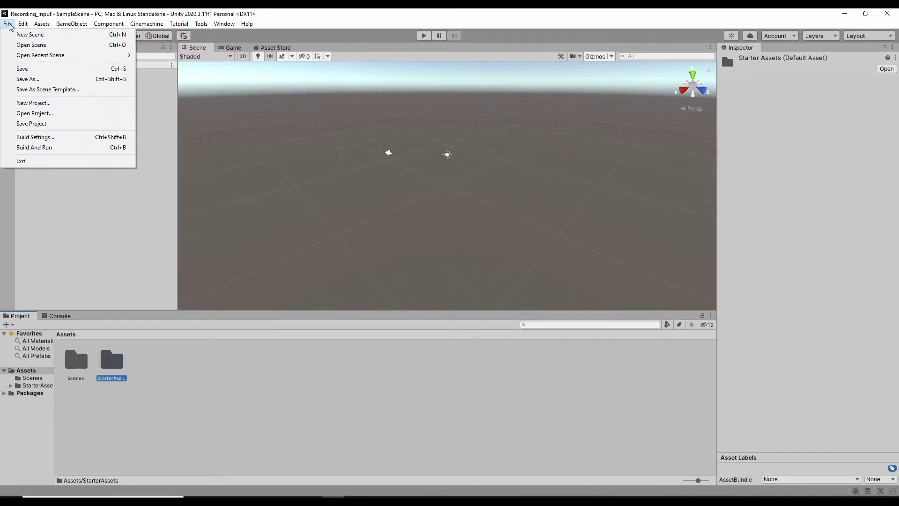
pyautogui.click(8, 24)
# Examine the Input System Package and Input Manager pages in the project settings, reached through the build's player settings
pyautogui.click(7, 24)
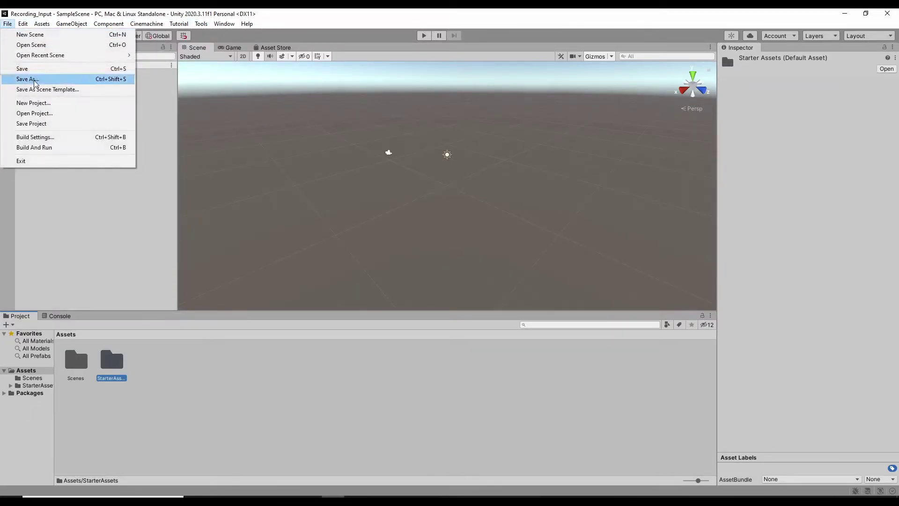
pyautogui.click(47, 137)
pyautogui.click(217, 353)
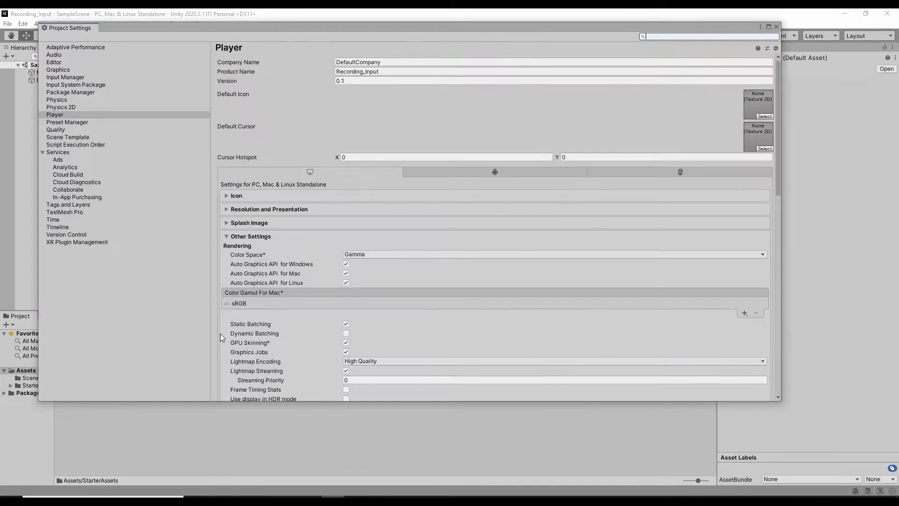
pyautogui.click(80, 84)
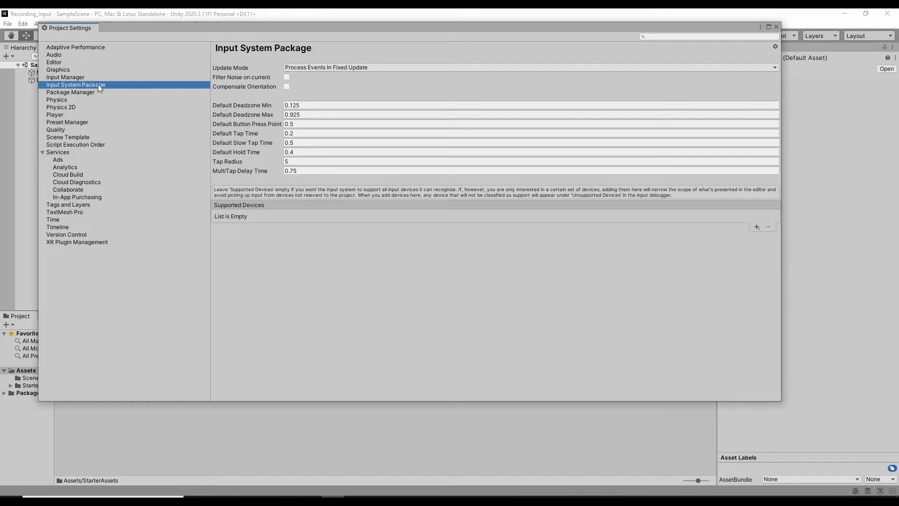
pyautogui.click(71, 77)
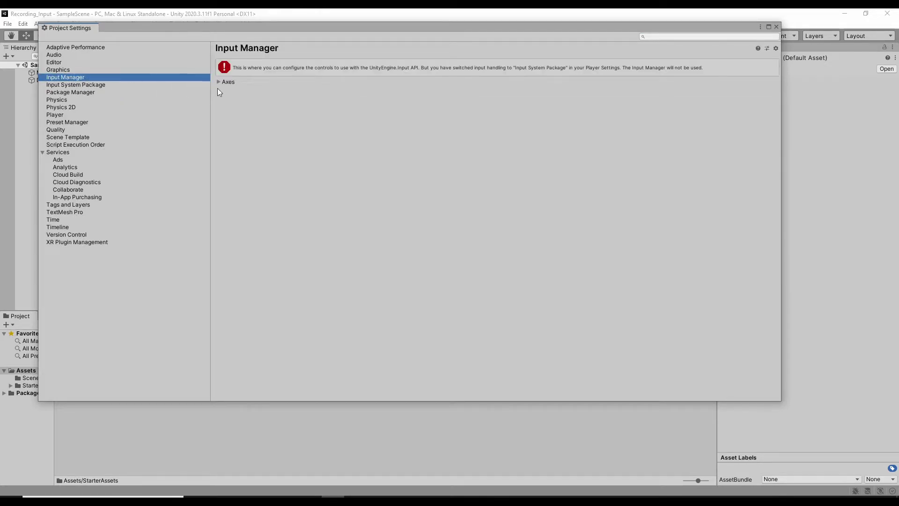
pyautogui.click(776, 26)
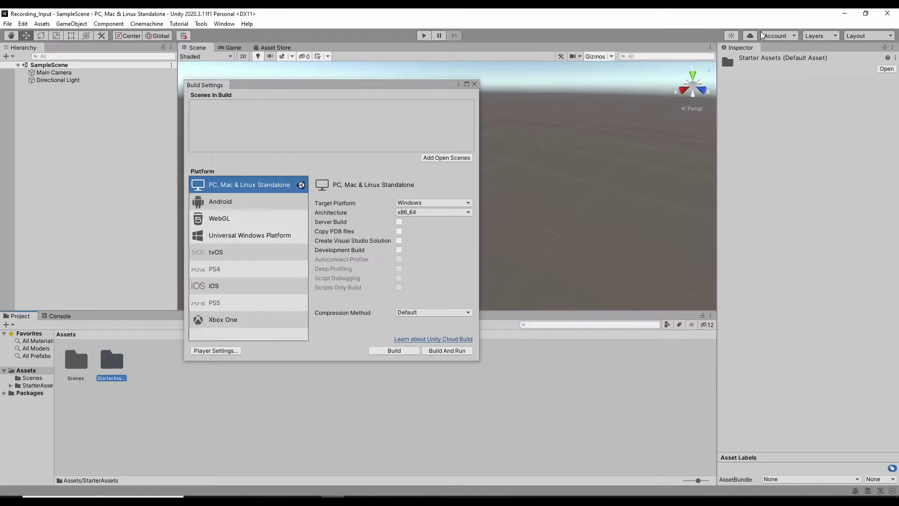
pyautogui.click(474, 84)
# Open the Playground scene from the Scenes folder of StarterAssets' ThirdPersonController
pyautogui.doubleClick(114, 365)
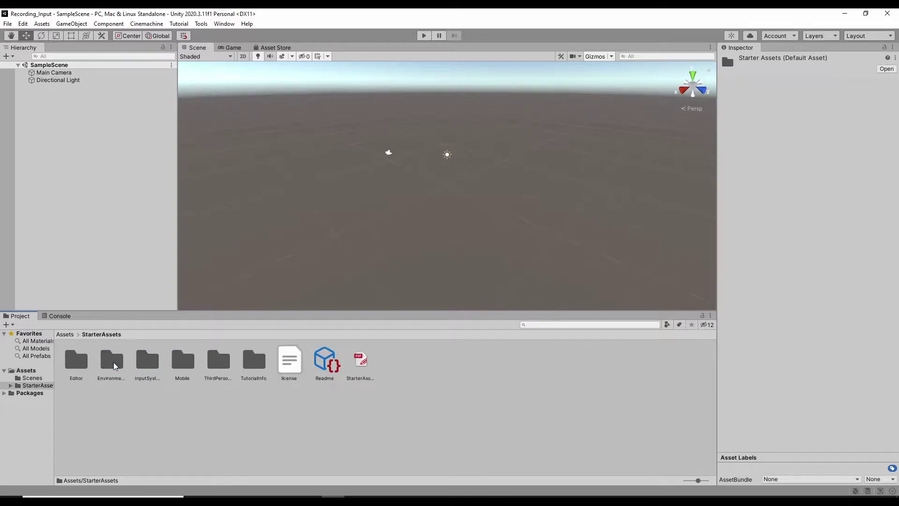
pyautogui.doubleClick(218, 364)
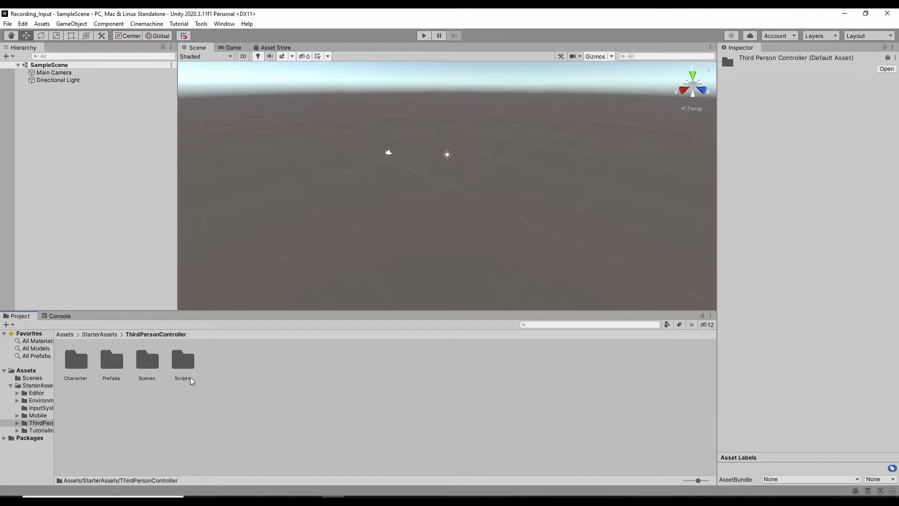
pyautogui.doubleClick(147, 361)
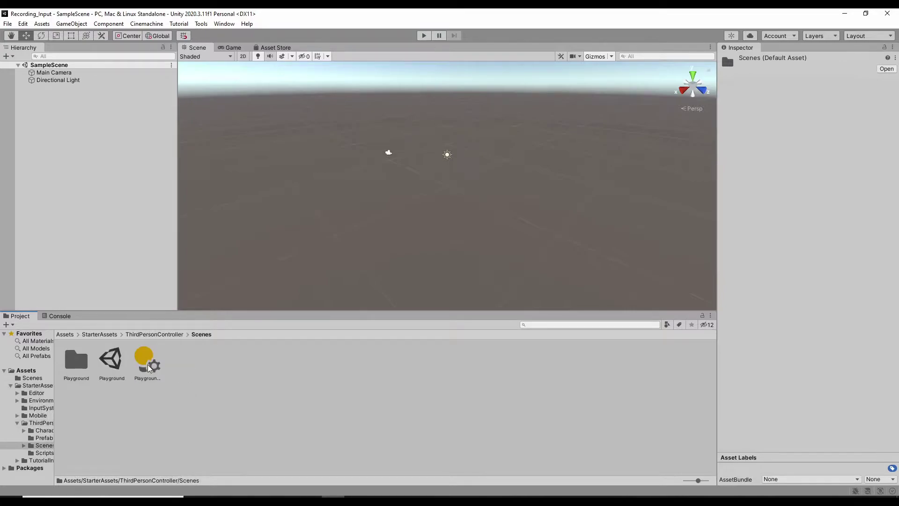
pyautogui.doubleClick(112, 365)
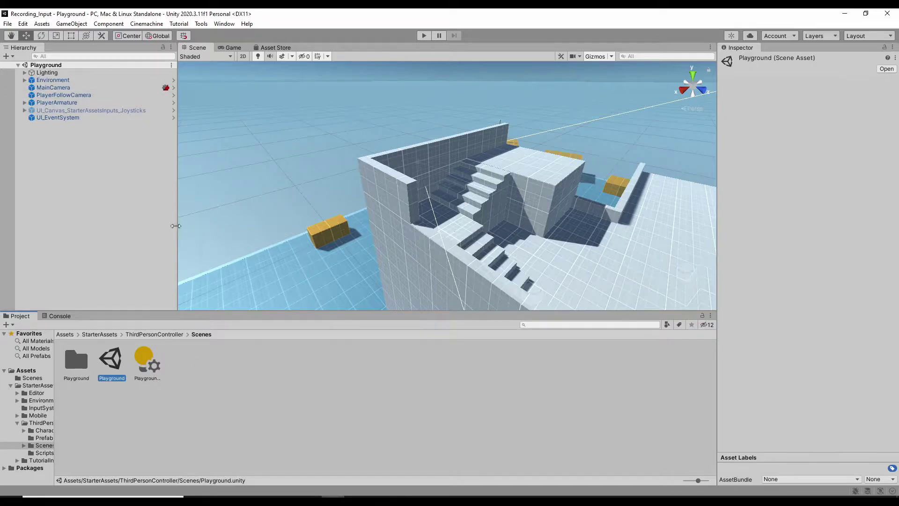
# Play-test the Playground scene by running the character forward past the blocks and walls, and stop the game
pyautogui.moveTo(368, 267)
pyautogui.keyDown('alt'); pyautogui.mouseDown()
pyautogui.moveTo(638, 297)
pyautogui.moveTo(373, 257)
pyautogui.mouseUp(); pyautogui.keyUp('alt')
pyautogui.click(425, 36)
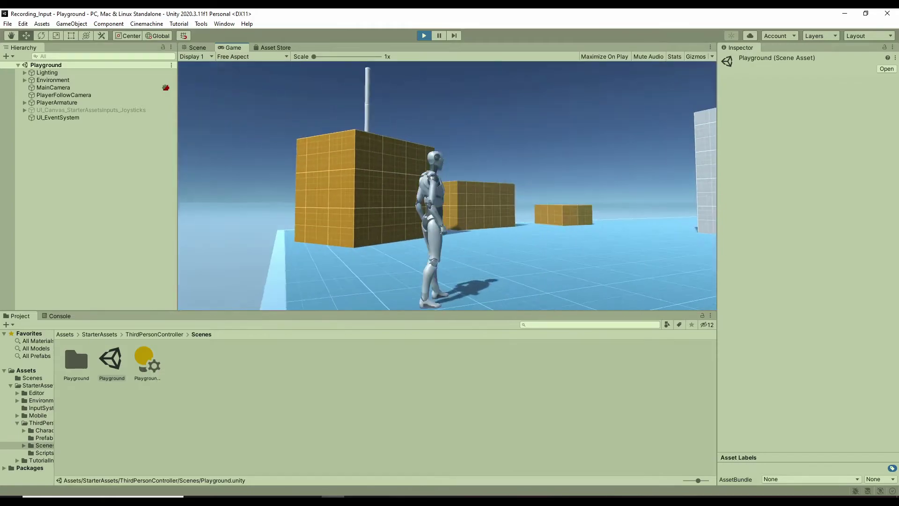
pyautogui.press('w')
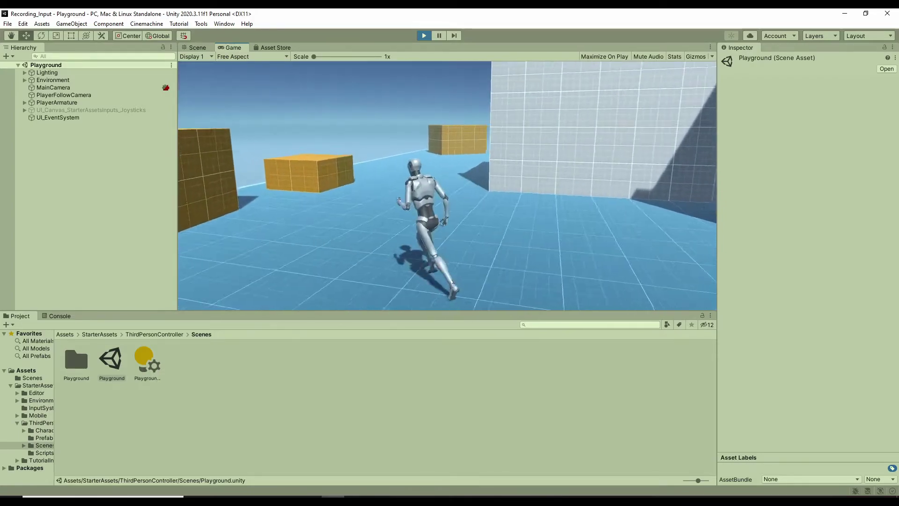
pyautogui.press('w')
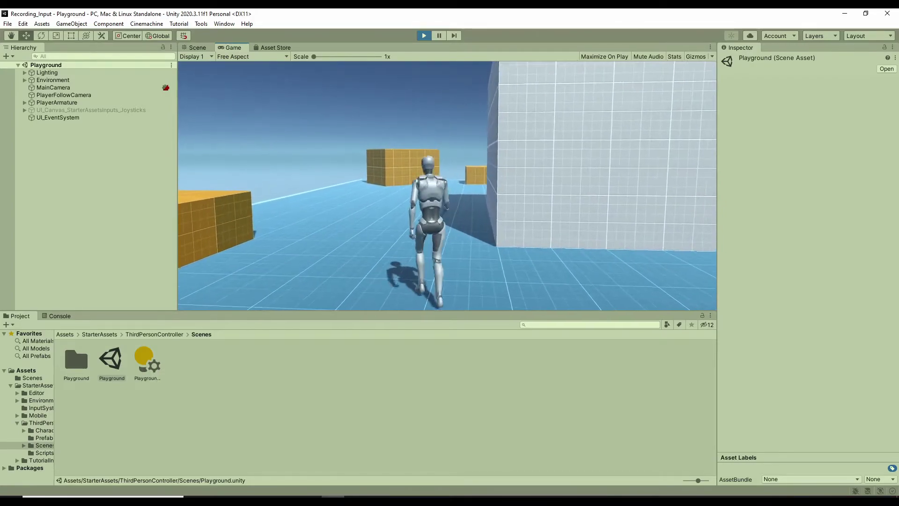
pyautogui.press('w')
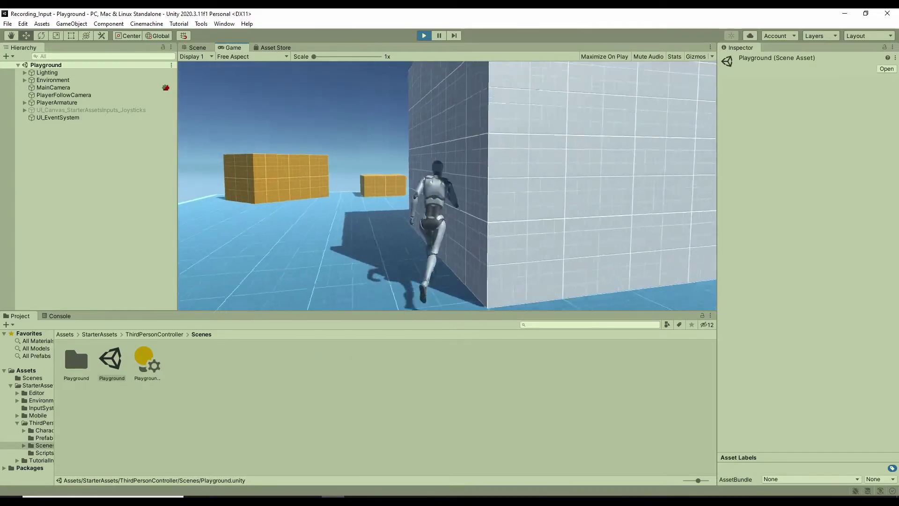
pyautogui.press('w')
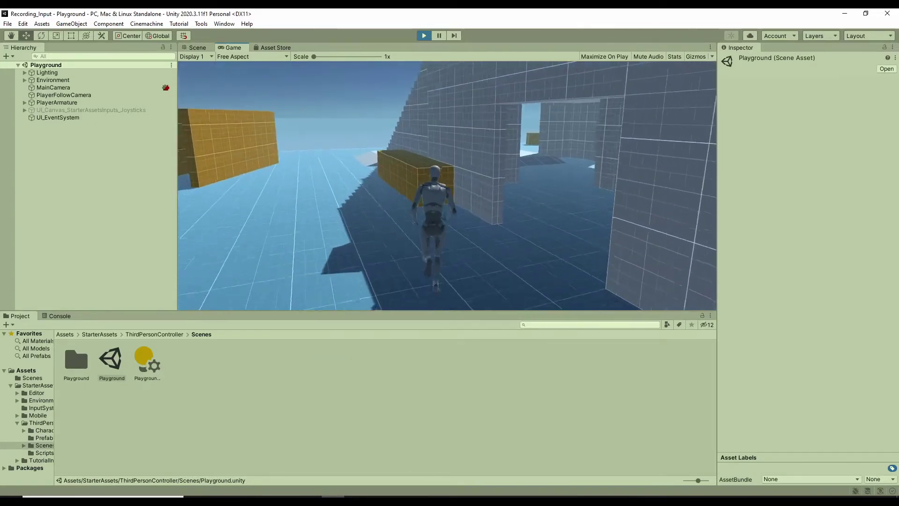
pyautogui.press('w')
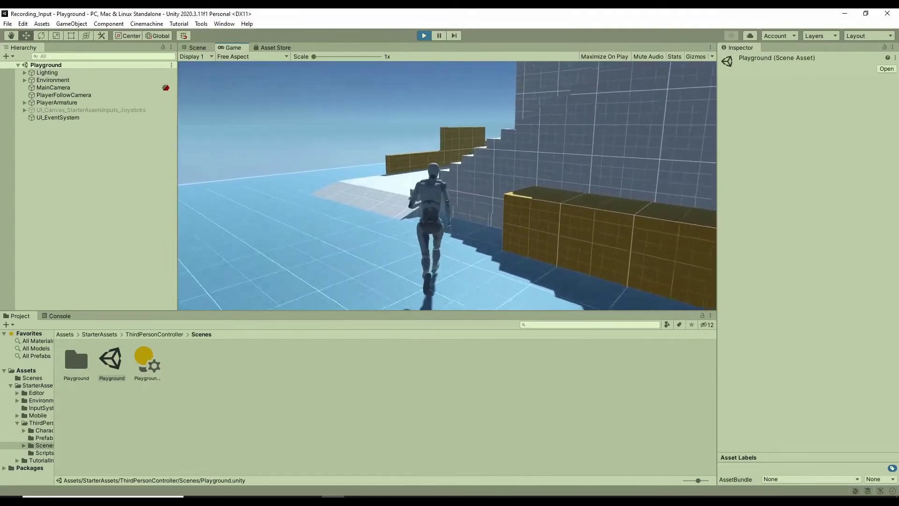
pyautogui.press('w')
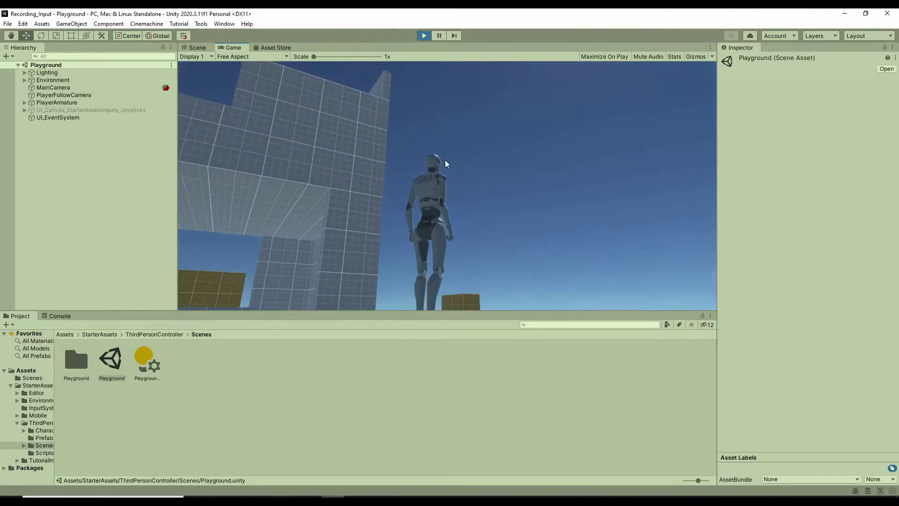
pyautogui.click(423, 35)
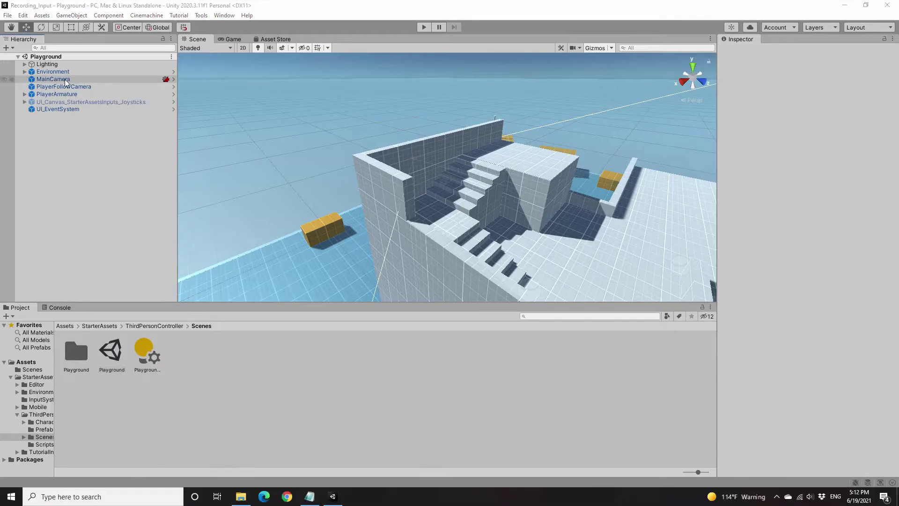
# Examine the components of MainCamera, including its CinemachineBrain, and the virtual camera settings of PlayerFollowCamera
pyautogui.click(53, 87)
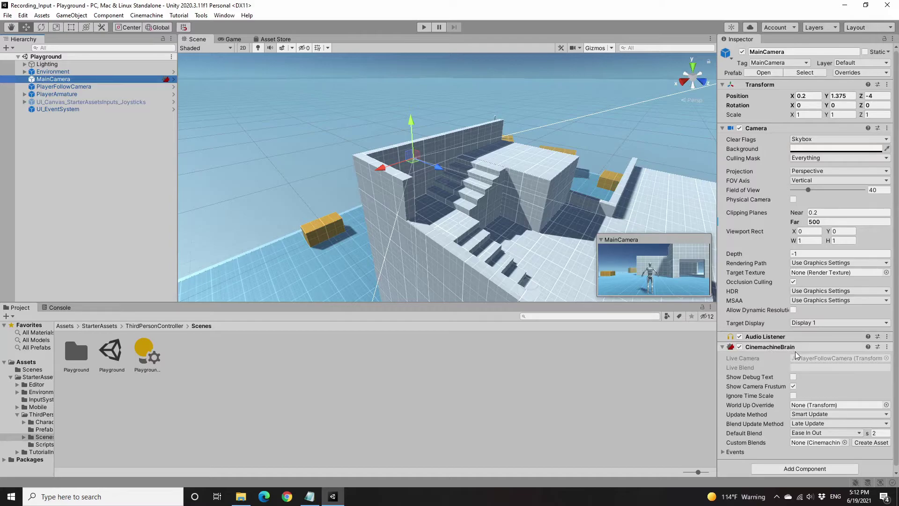
pyautogui.click(80, 86)
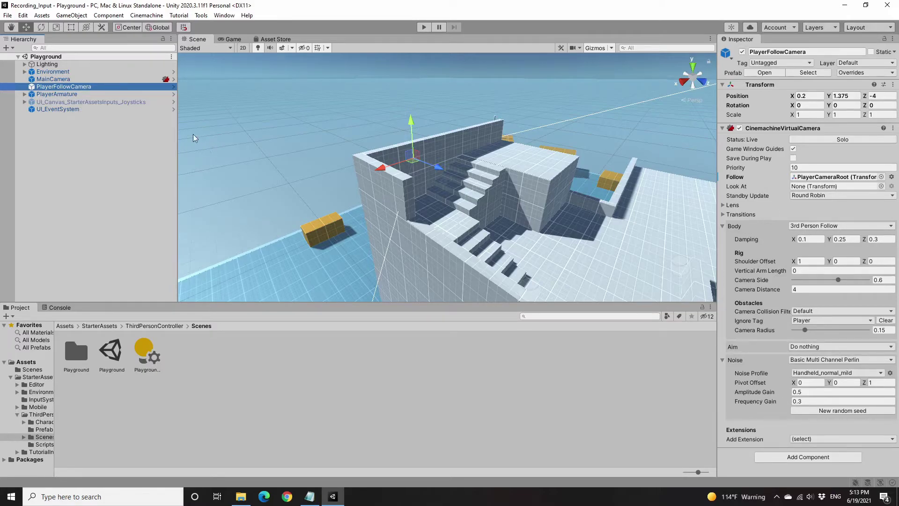
# Frame PlayerArmature in the scene and review its components, collapsing each from Transform through Starter Assets Inputs and leaving Player Input expanded
pyautogui.click(66, 94)
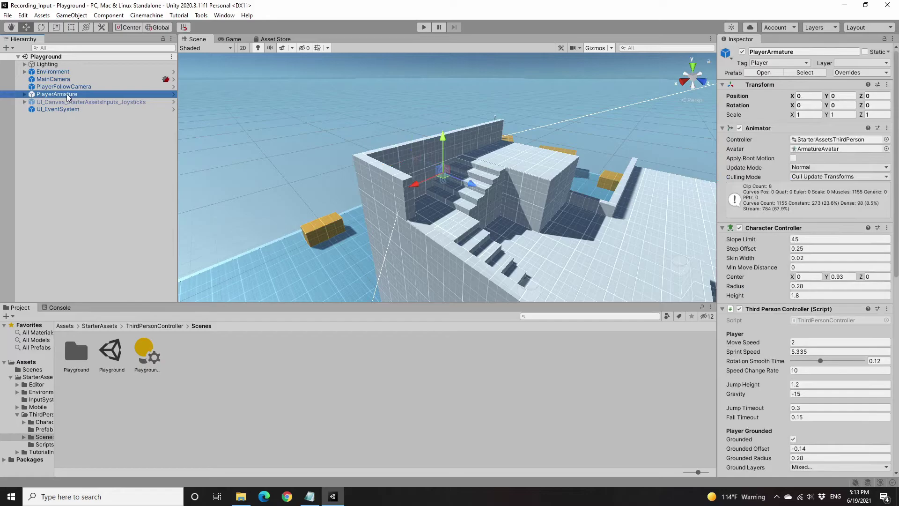
pyautogui.doubleClick(66, 94)
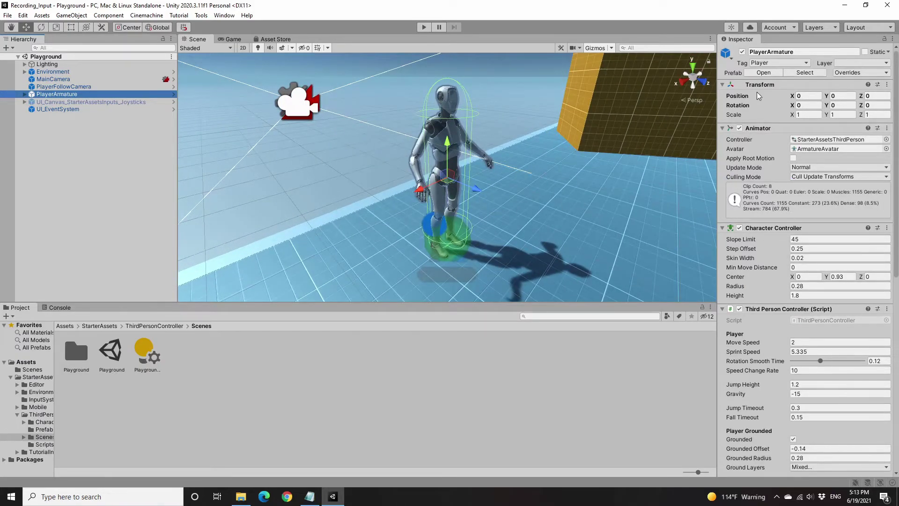
pyautogui.click(723, 89)
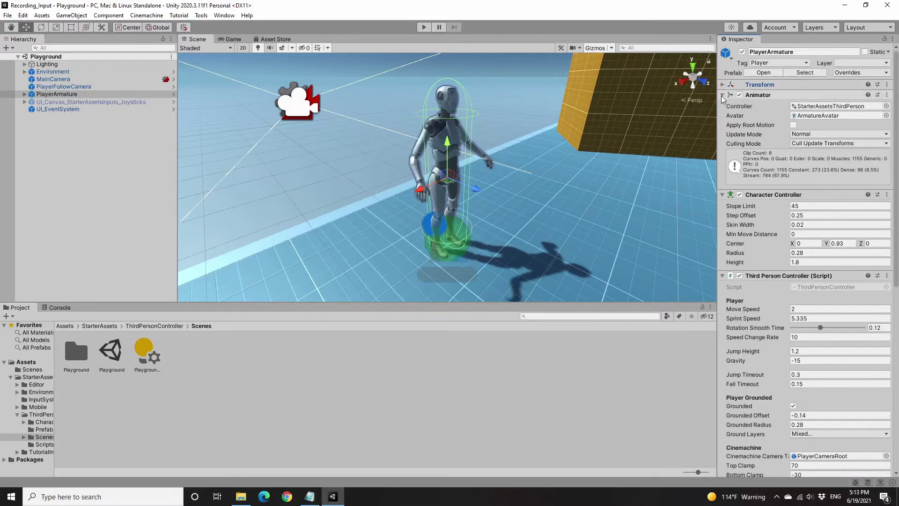
pyautogui.click(723, 95)
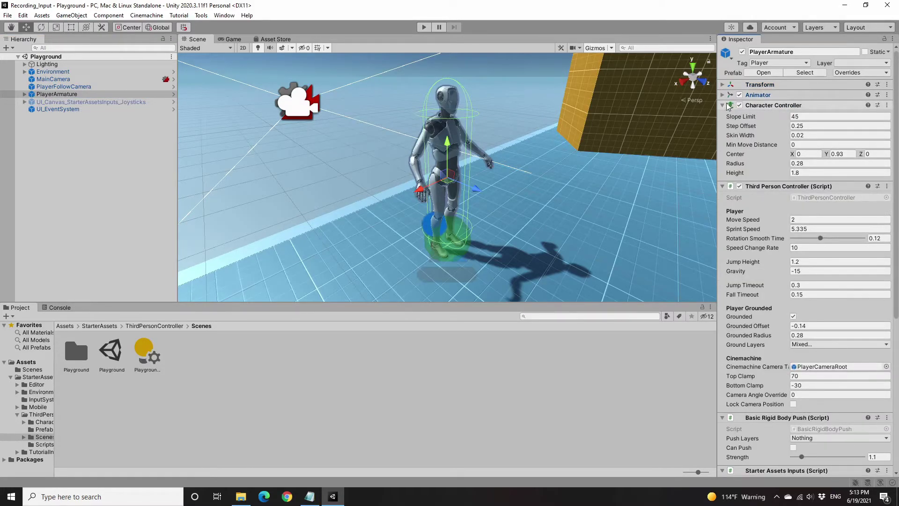
pyautogui.click(722, 106)
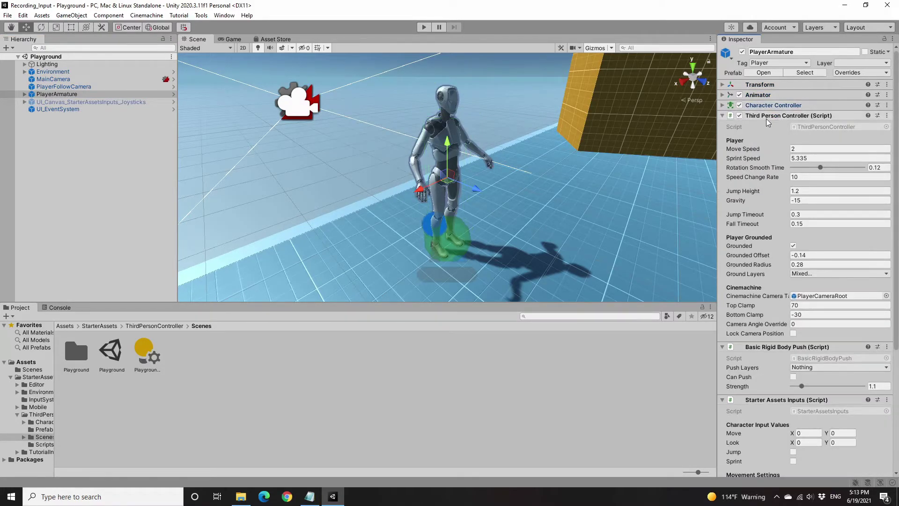
pyautogui.click(722, 116)
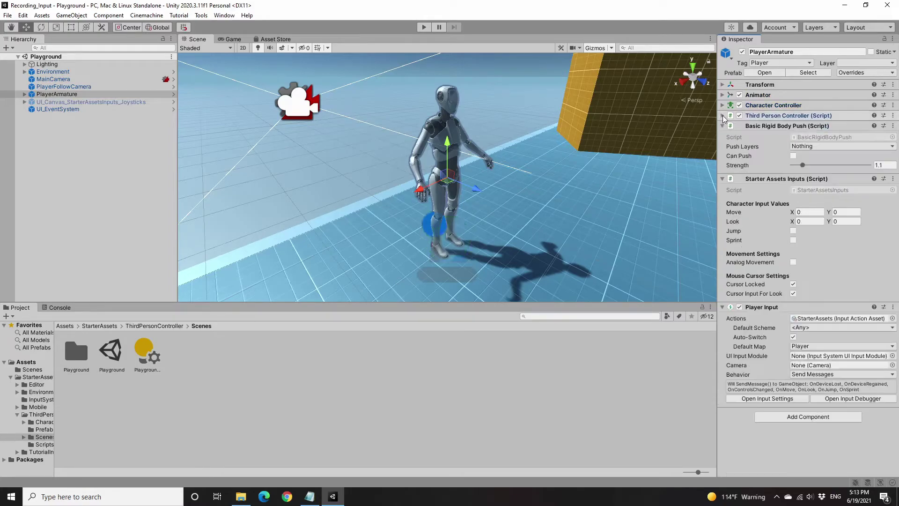
pyautogui.click(764, 127)
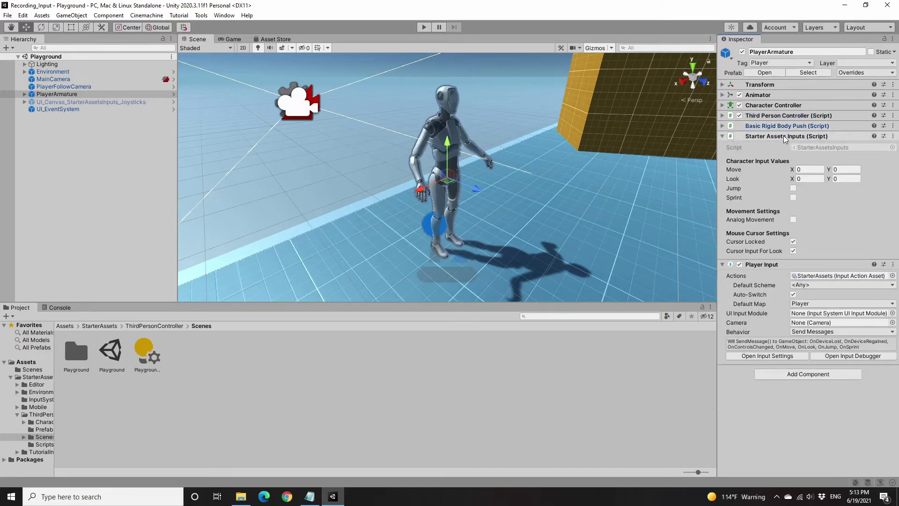
pyautogui.click(724, 138)
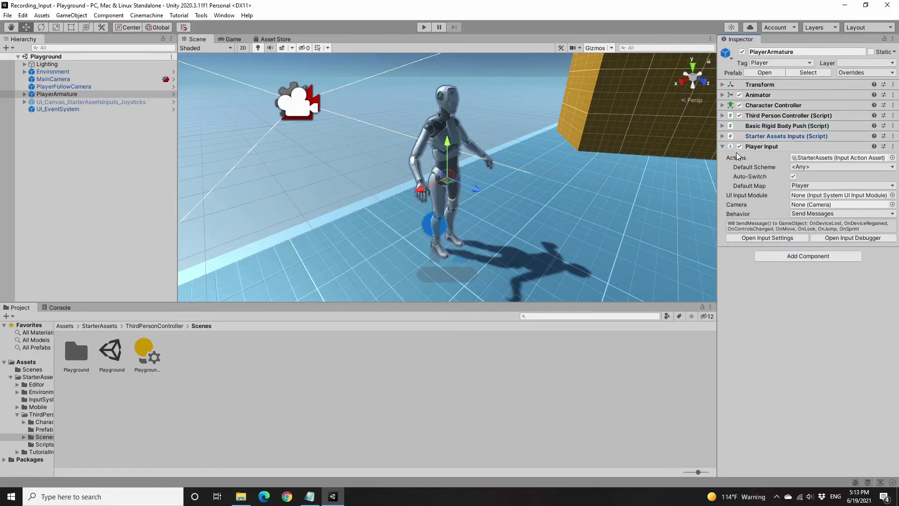
# Dock the editor of the StarterAssets input actions asset from the InputSystem folder beside the Asset Store, and show the Game view
pyautogui.click(159, 326)
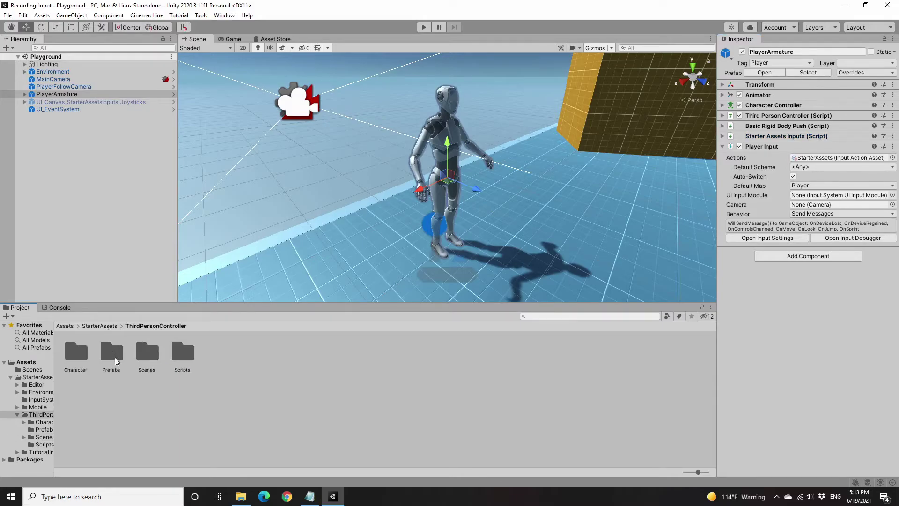
pyautogui.click(111, 326)
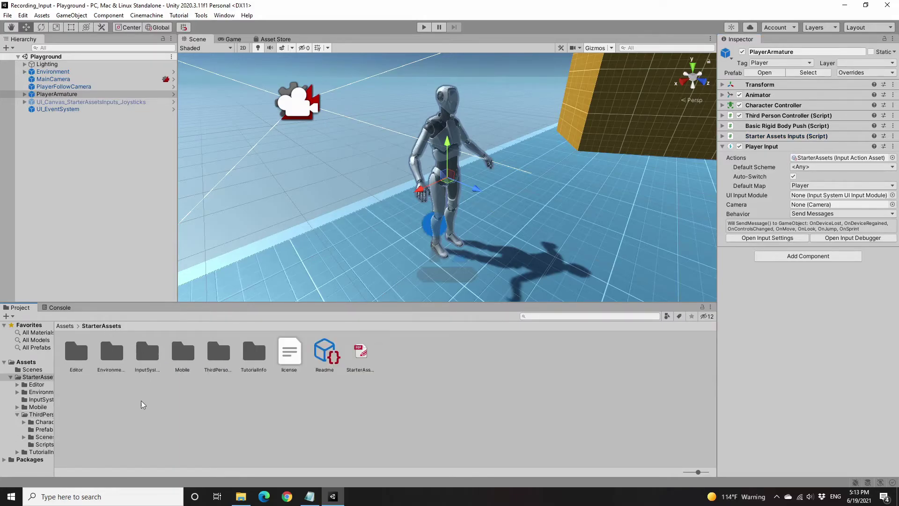
pyautogui.doubleClick(150, 355)
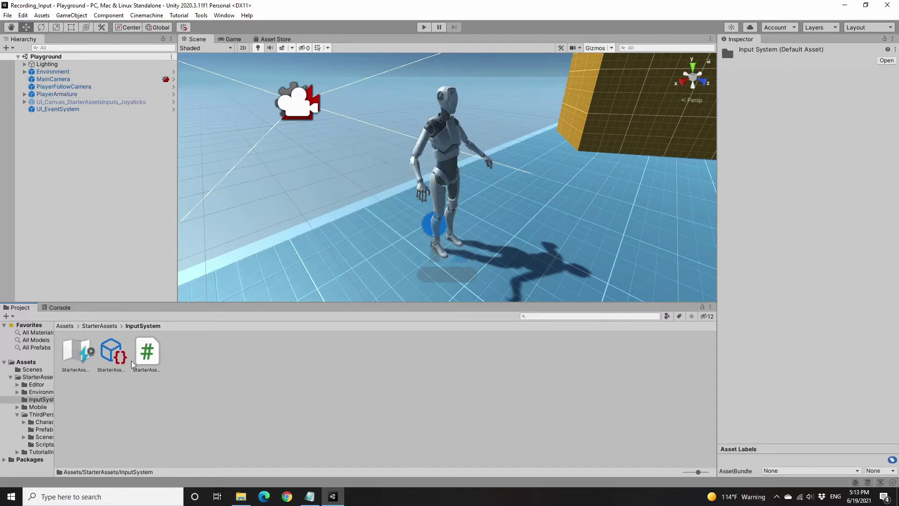
pyautogui.click(78, 359)
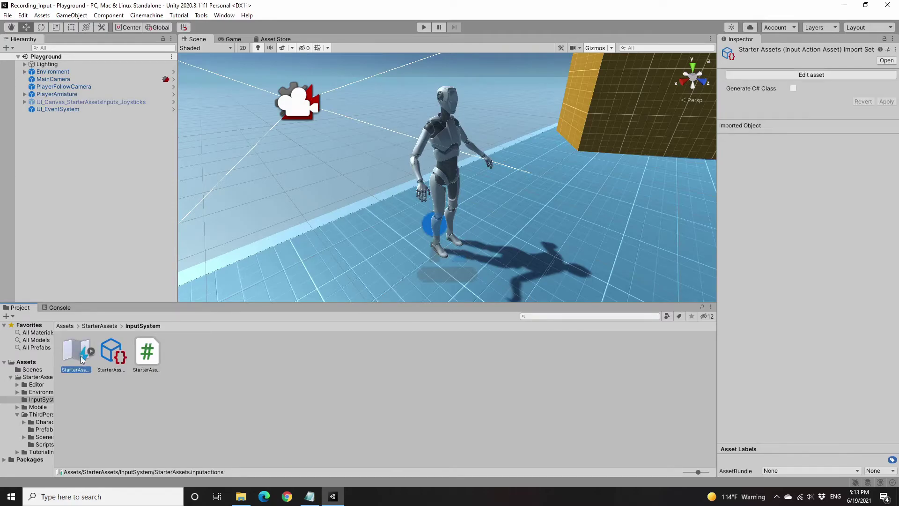
pyautogui.doubleClick(77, 352)
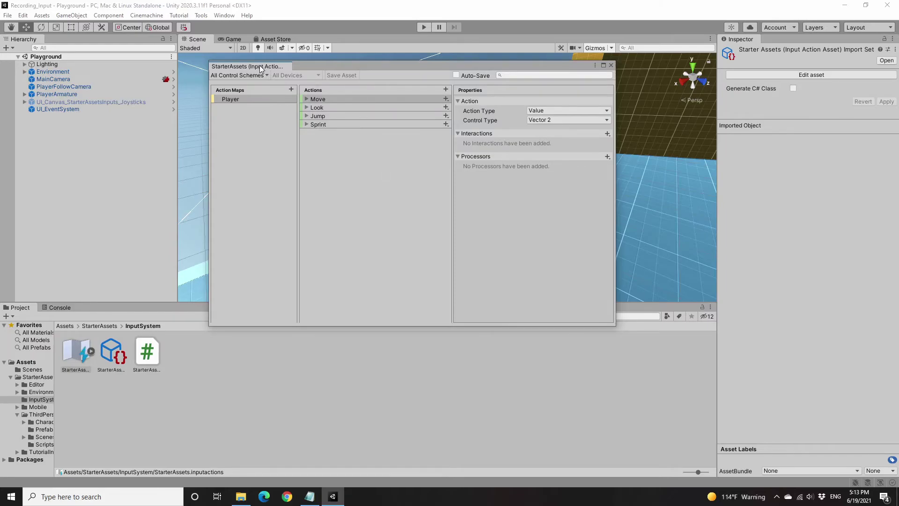
pyautogui.moveTo(259, 66); pyautogui.dragTo(318, 40)
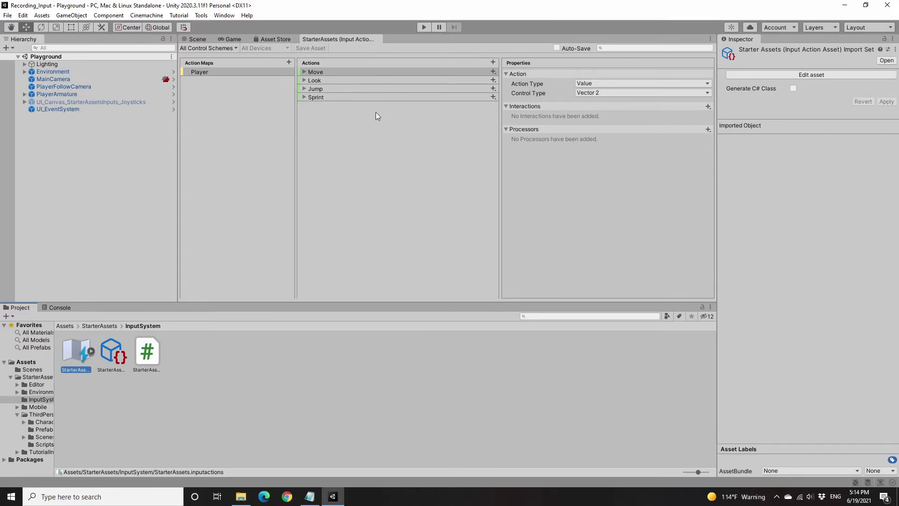
pyautogui.click(230, 39)
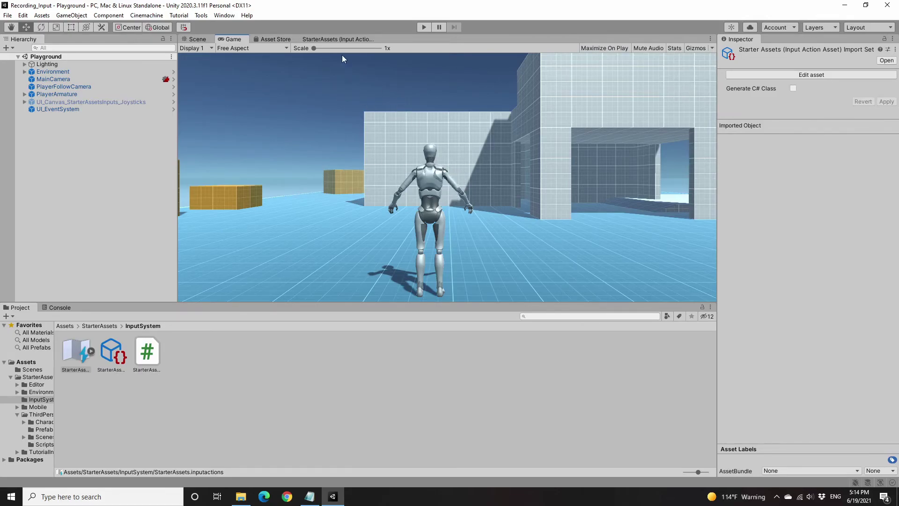
# Open the StarterAssetsInputs script in Visual Studio Code, along with ThirdPersonController.cs from the ThirdPersonController Scripts folder
pyautogui.doubleClick(149, 358)
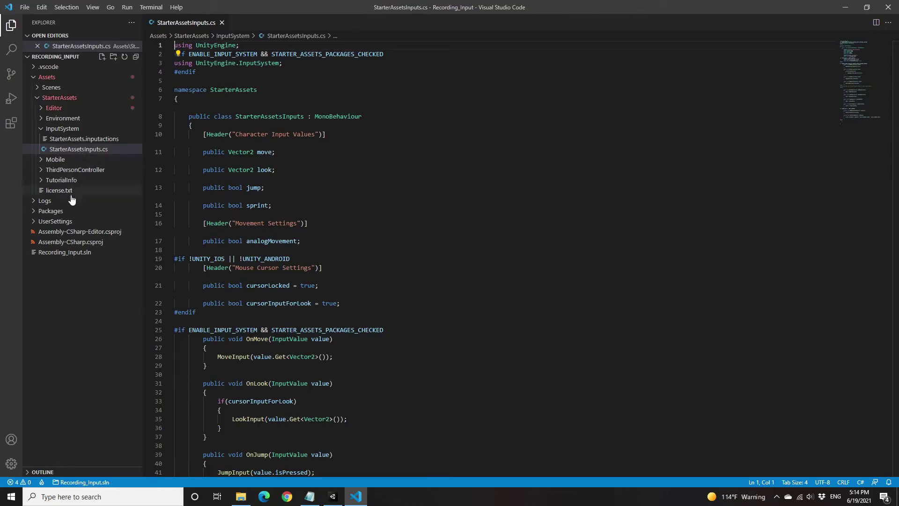
pyautogui.click(77, 171)
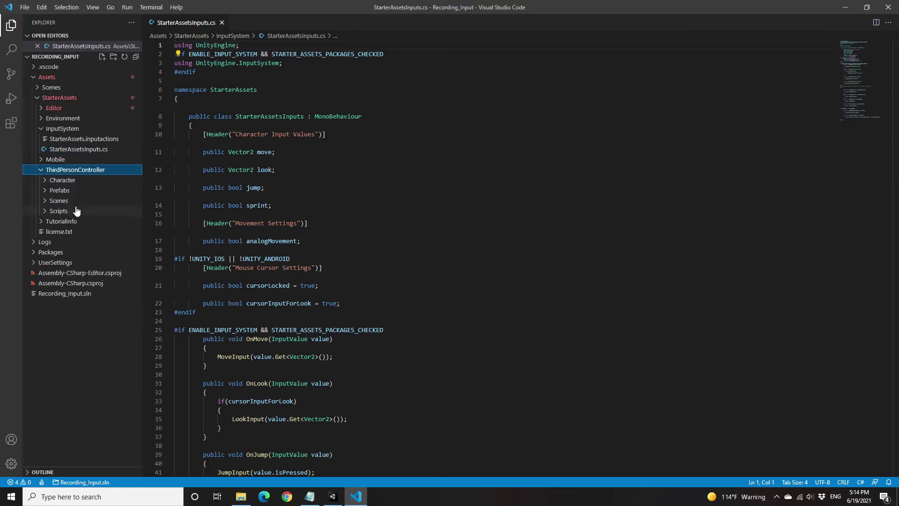
pyautogui.click(60, 213)
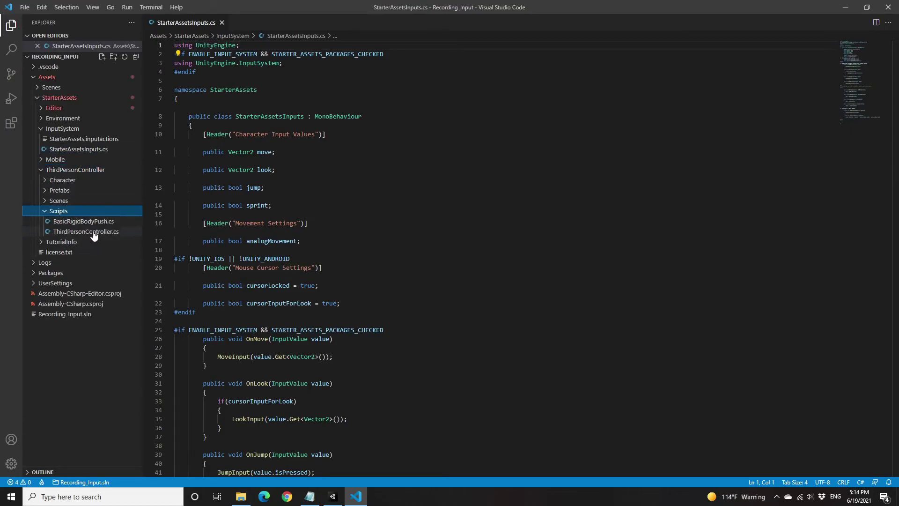
pyautogui.doubleClick(86, 232)
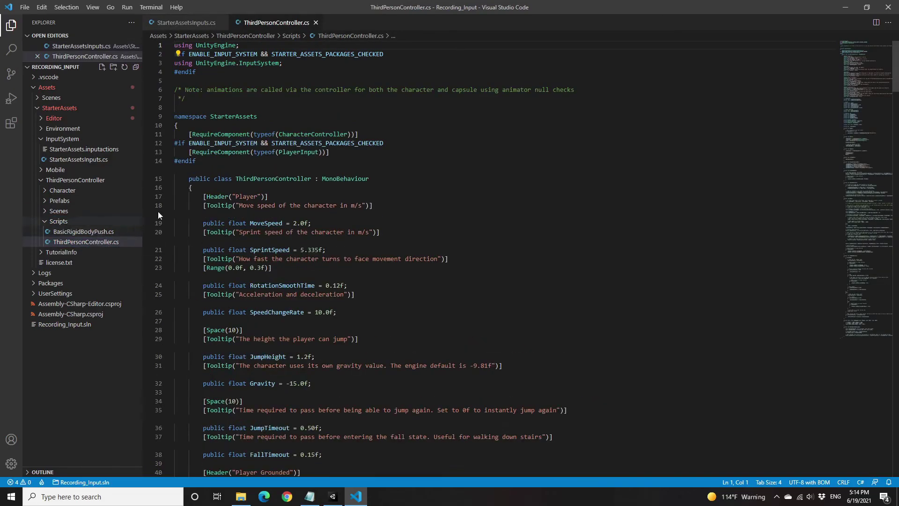
# Compare StarterAssetsInputs.cs with ThirdPersonController.cs, read through the controller's public movement, jump and grounded fields, and return to Unity
pyautogui.click(187, 23)
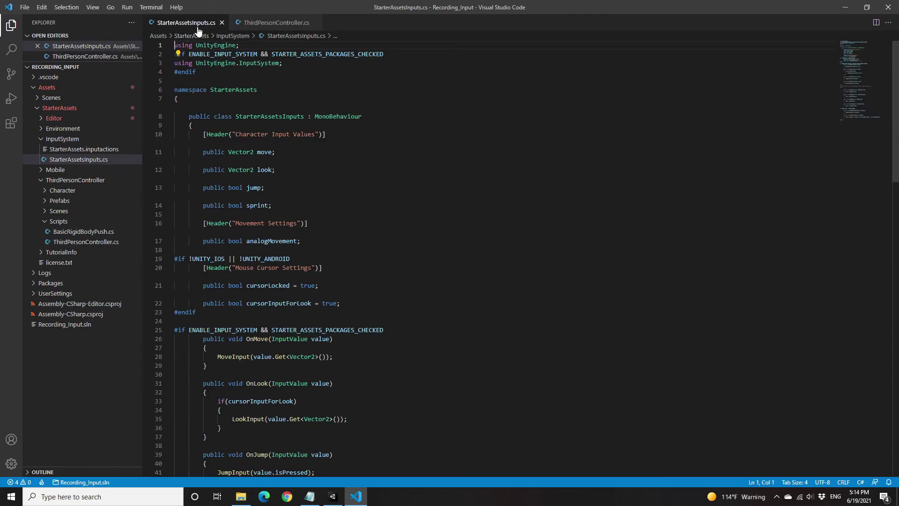
pyautogui.click(281, 23)
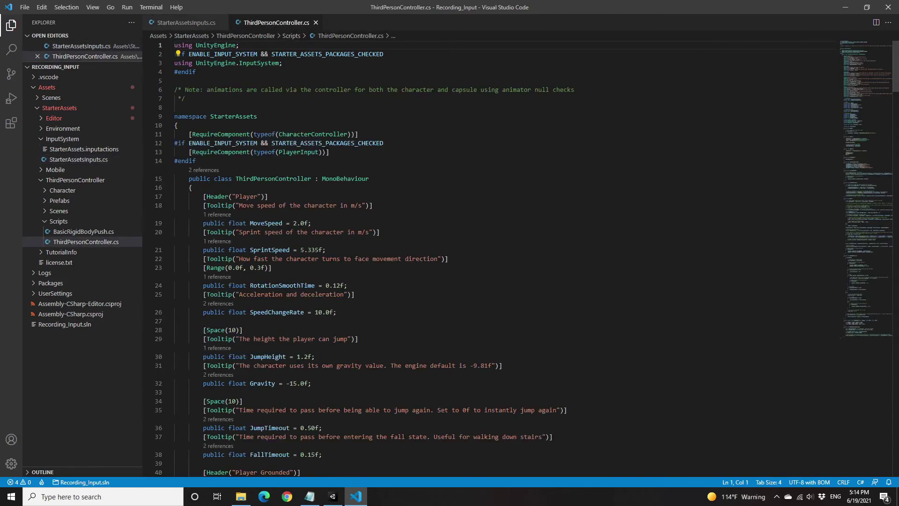
pyautogui.scroll(-8, 336, 319)
pyautogui.scroll(4, 327, 174)
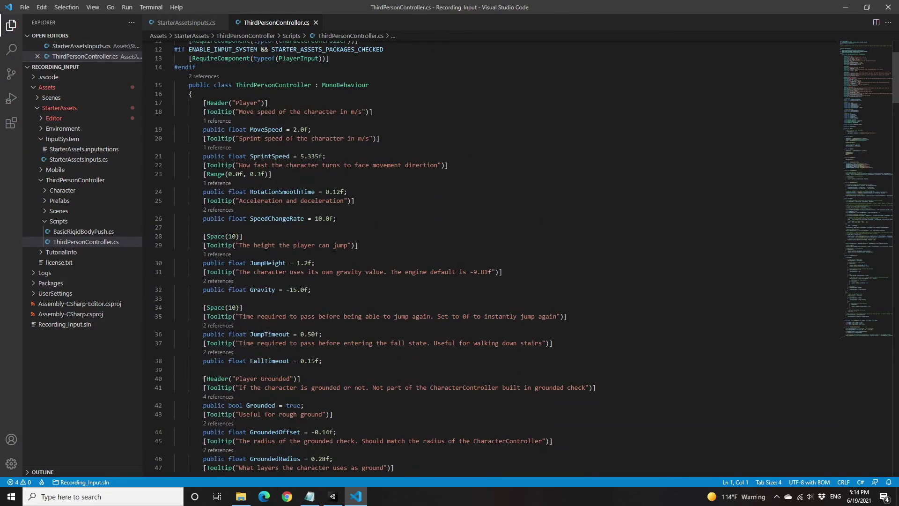
pyautogui.scroll(-4, 327, 174)
pyautogui.scroll(-4, 328, 174)
pyautogui.scroll(5, 333, 150)
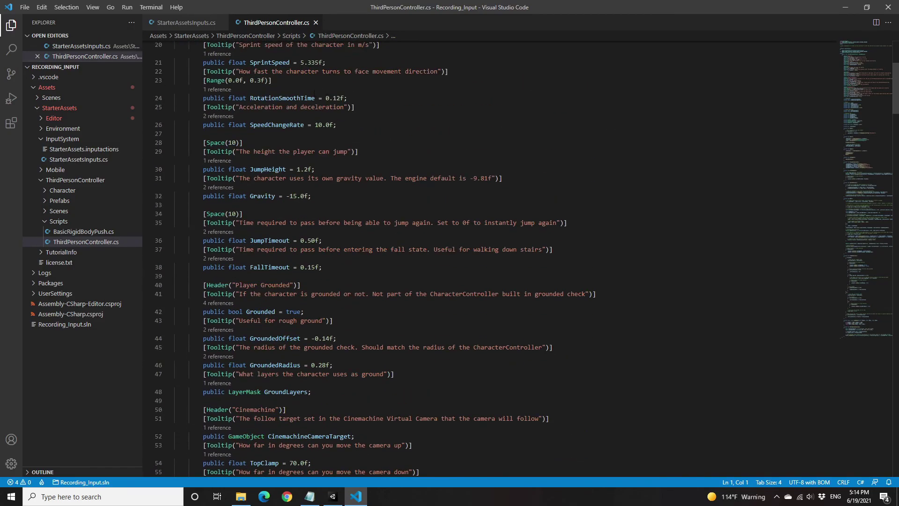
pyautogui.click(846, 8)
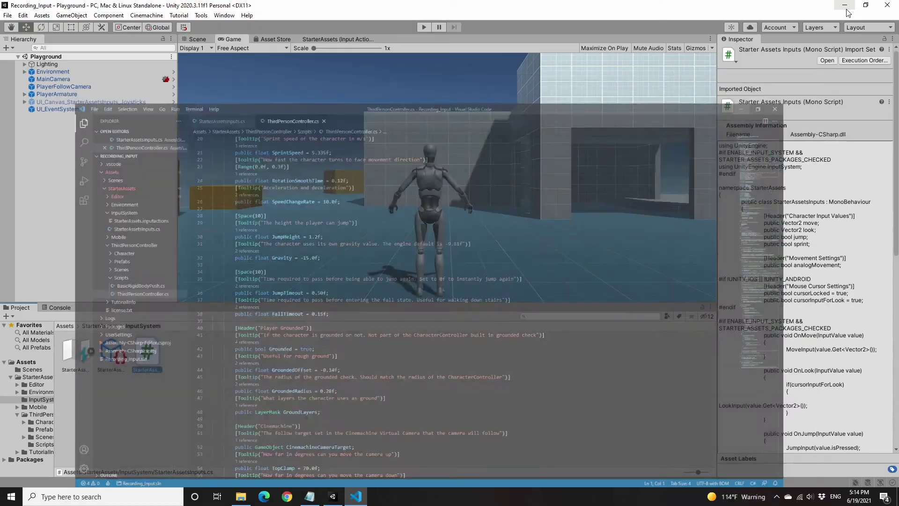